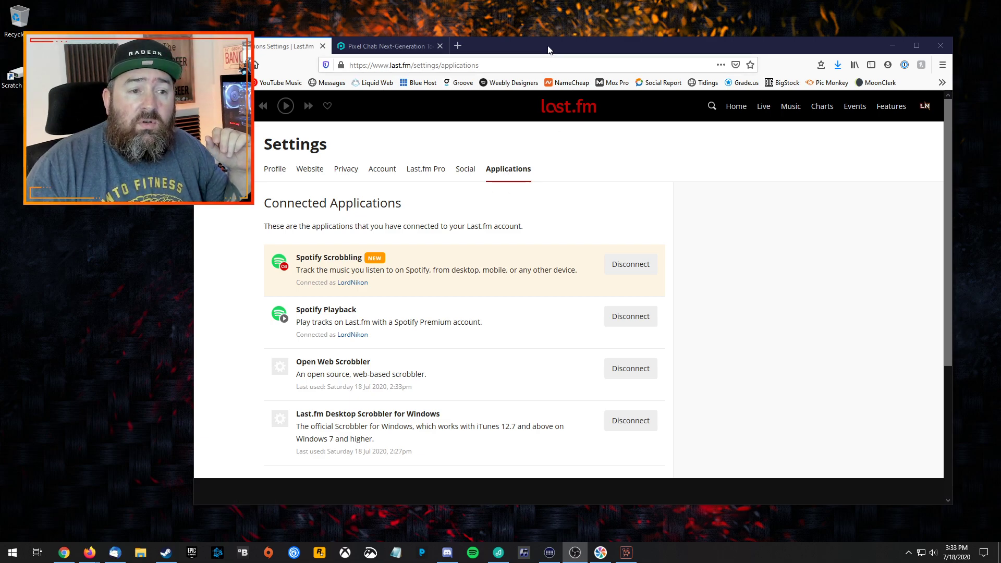
View the Last.fm music profile from the avatar menu
{"action": "left_click", "coordinate": [934, 110]}
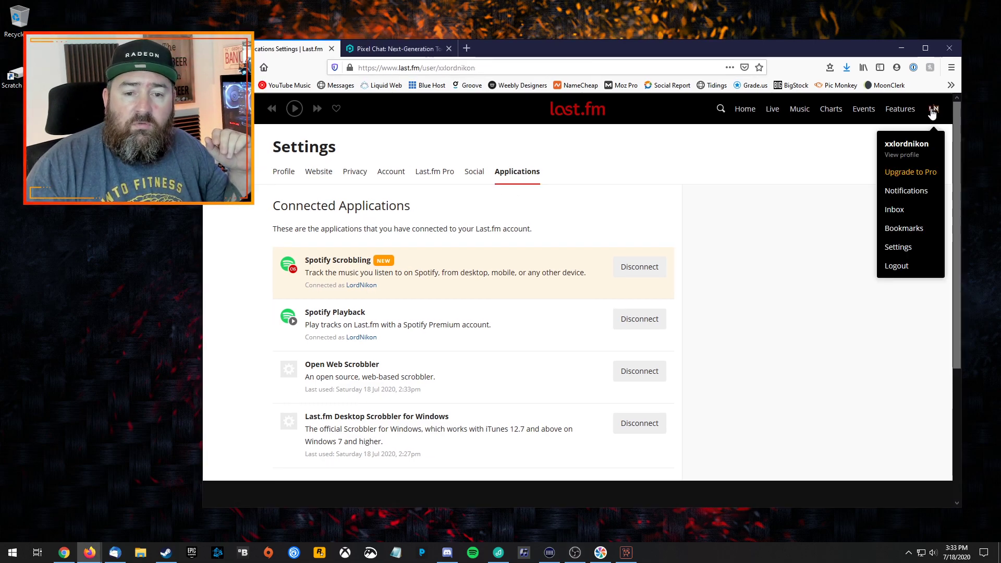
{"action": "left_click", "coordinate": [903, 228]}
Go to Last.fm account Settings and show the Connected Applications list
{"action": "left_click", "coordinate": [934, 108]}
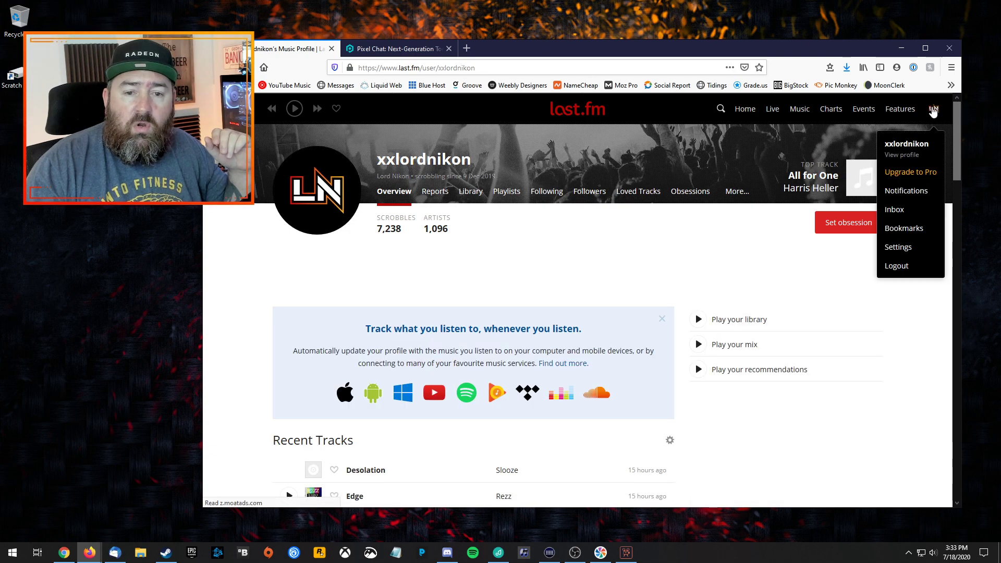
{"action": "left_click", "coordinate": [897, 247]}
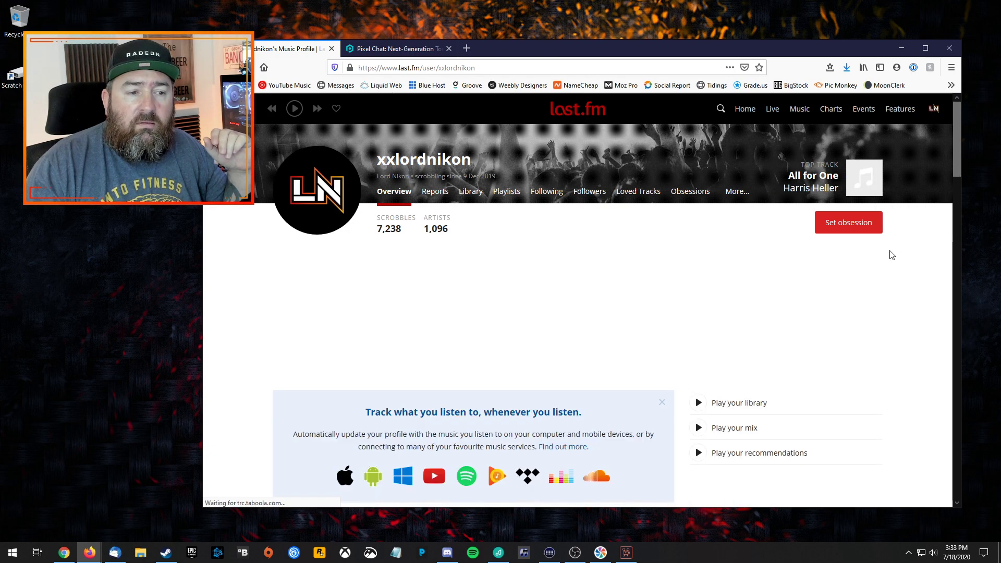
{"action": "left_click", "coordinate": [934, 109]}
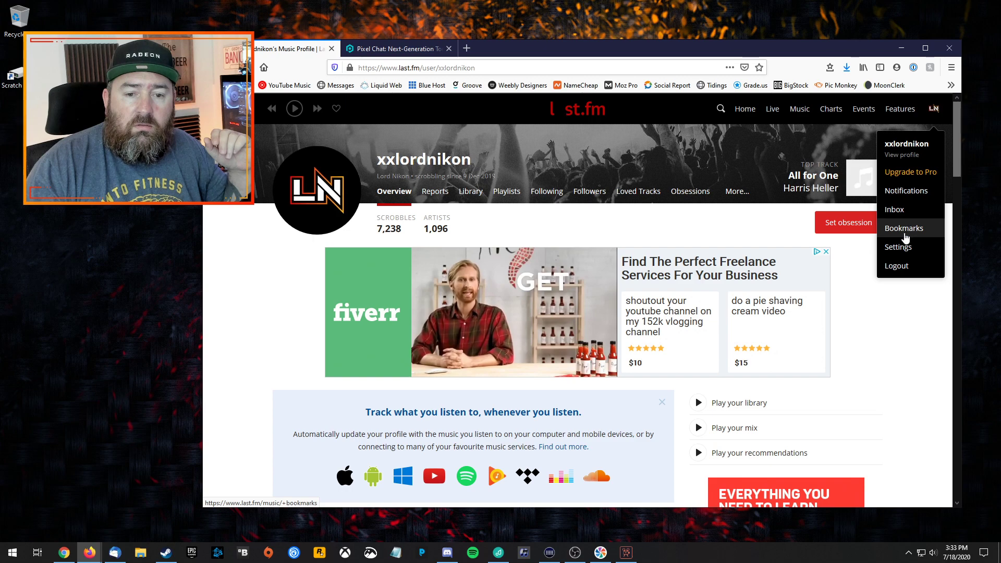
{"action": "left_click", "coordinate": [897, 246]}
{"action": "left_click", "coordinate": [934, 109]}
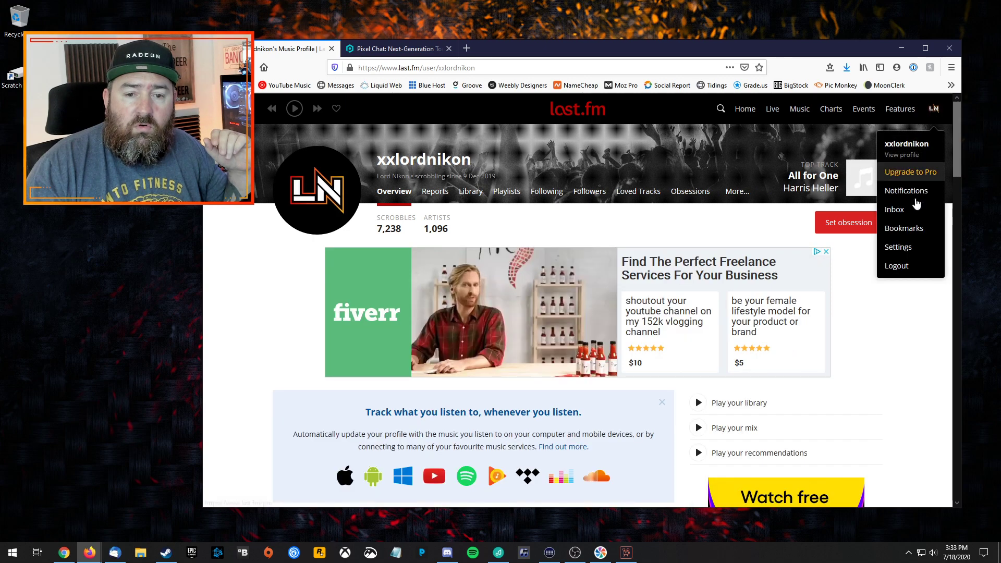
{"action": "left_click", "coordinate": [897, 246]}
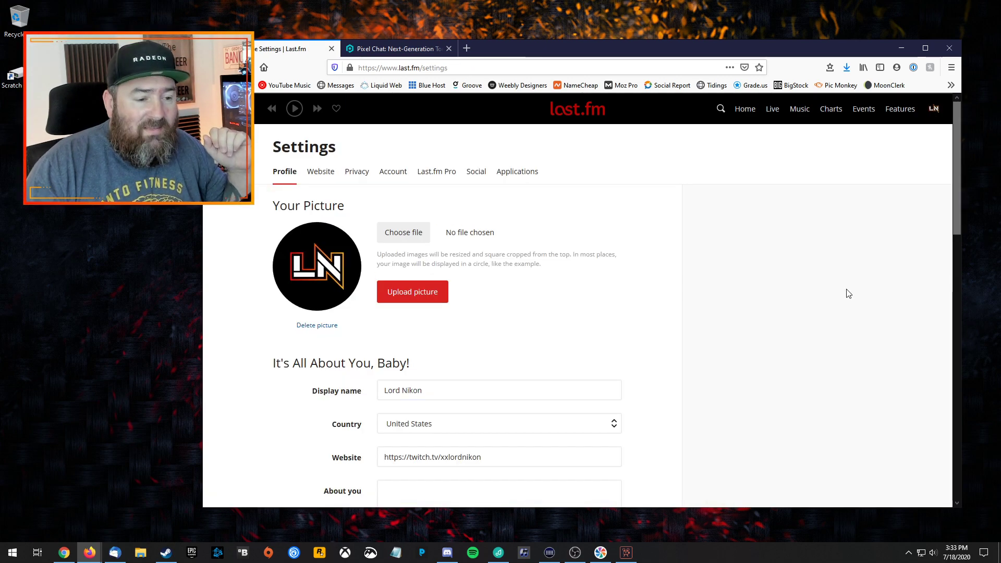
{"action": "left_click", "coordinate": [522, 174]}
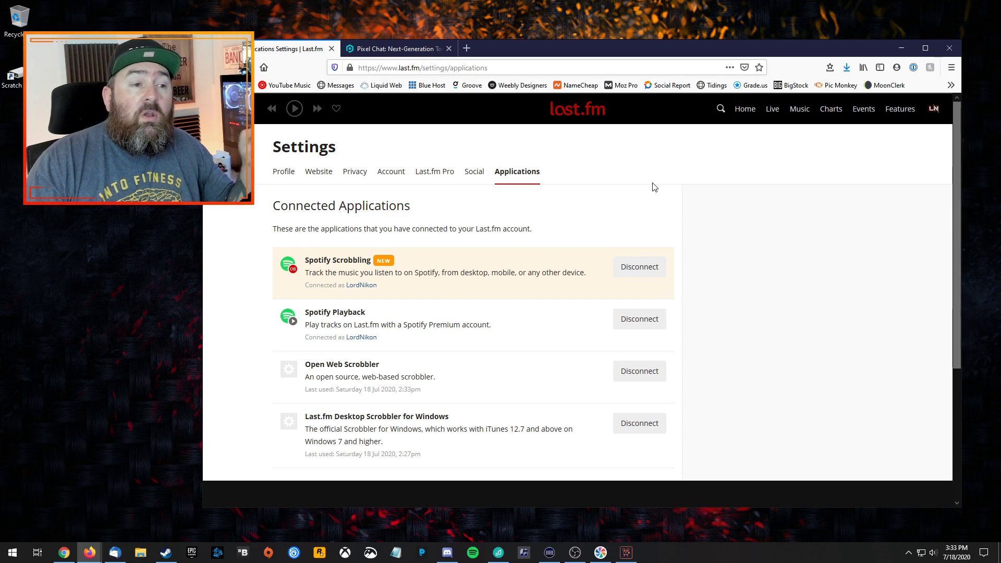
{"action": "left_click", "coordinate": [394, 51]}
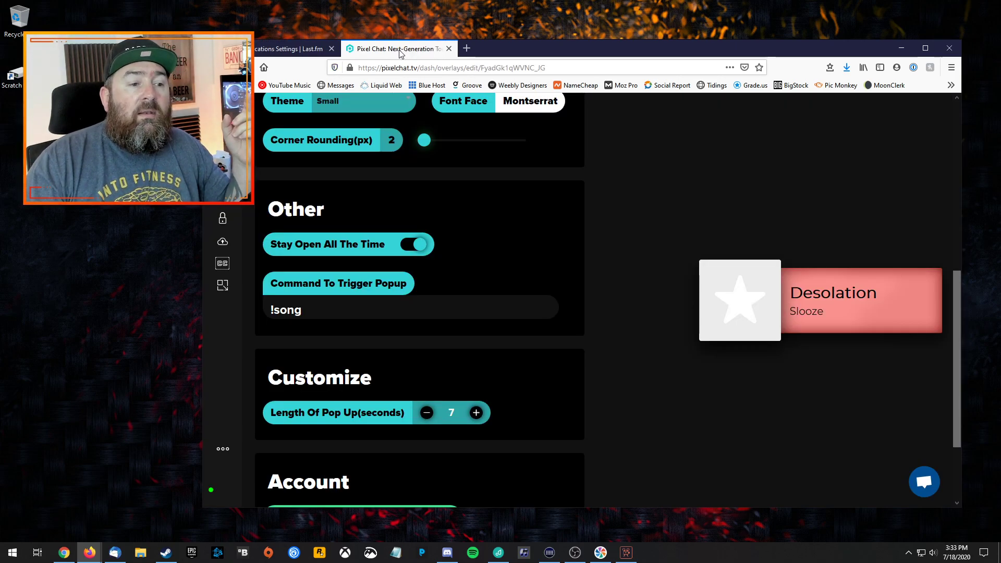
{"action": "left_click", "coordinate": [222, 152]}
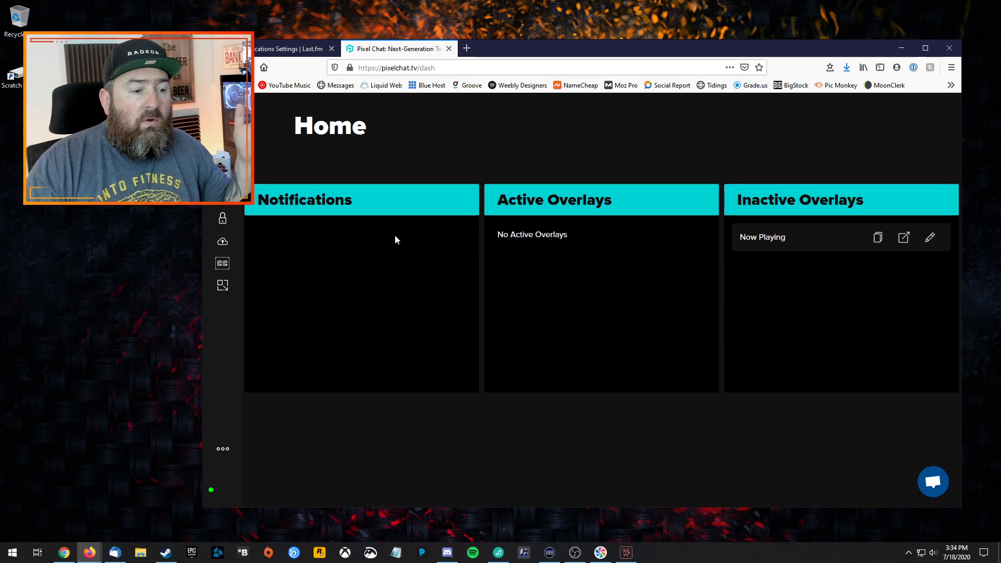
{"action": "left_click", "coordinate": [222, 171]}
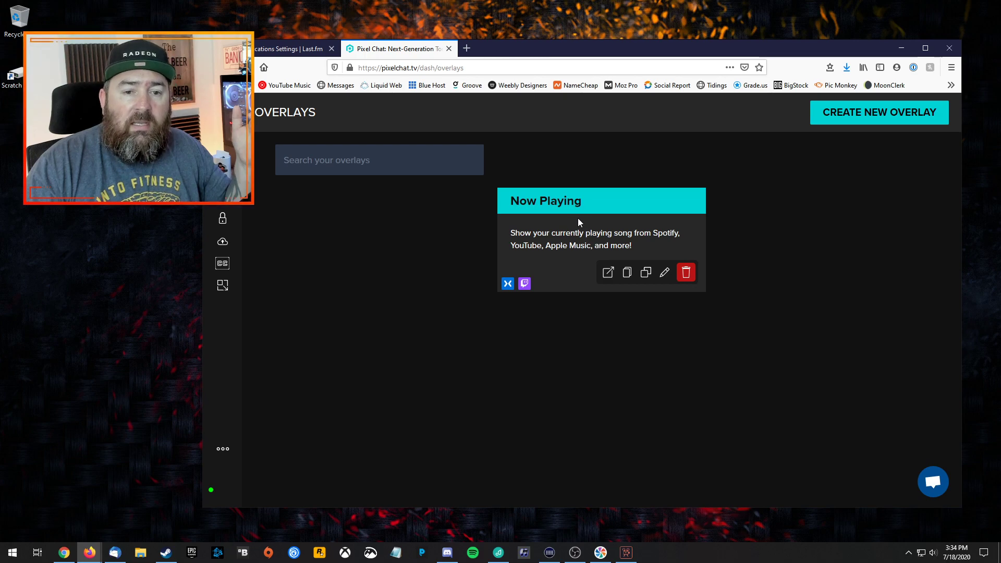
{"action": "left_click", "coordinate": [880, 119]}
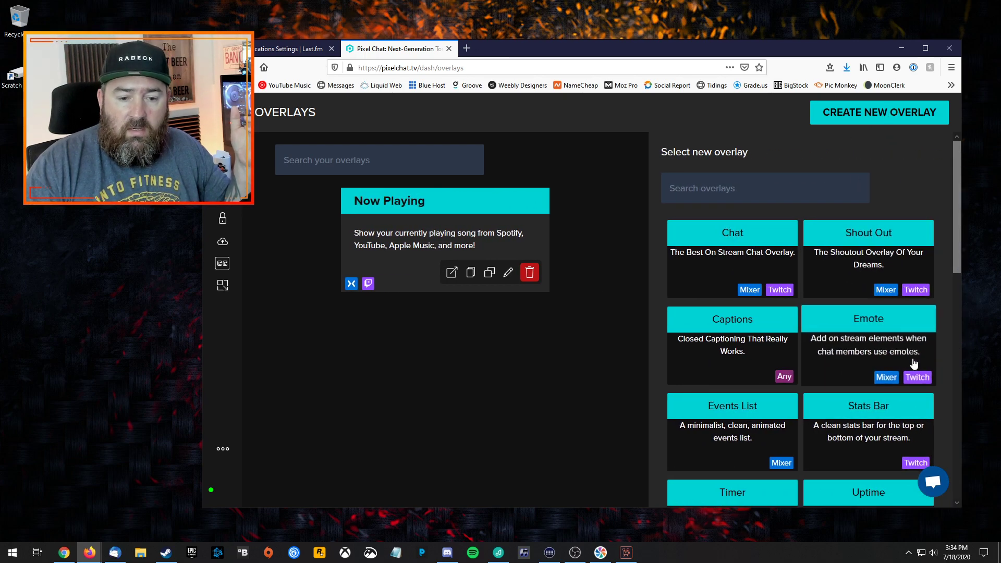
{"action": "left_click", "coordinate": [608, 240]}
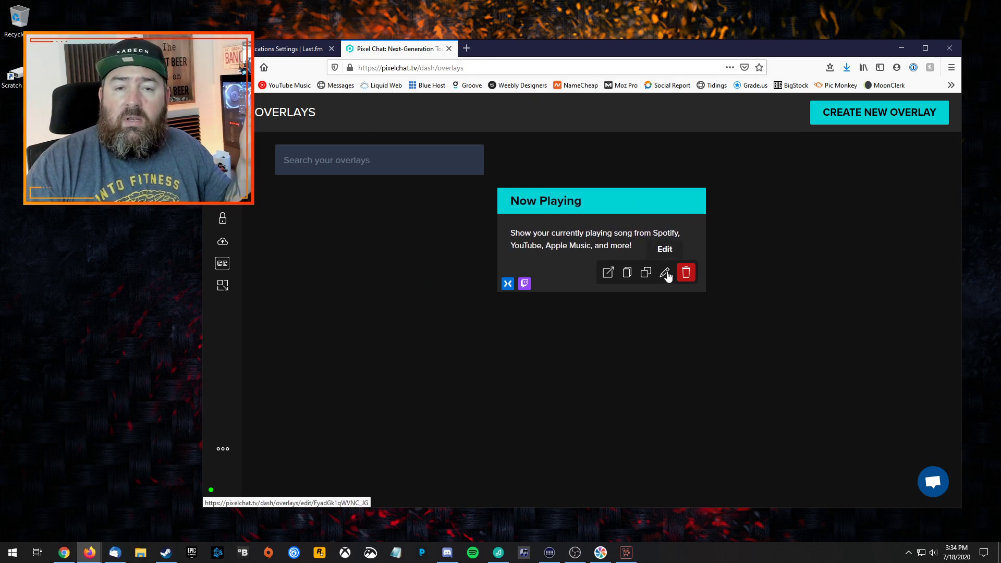
{"action": "left_click", "coordinate": [665, 272]}
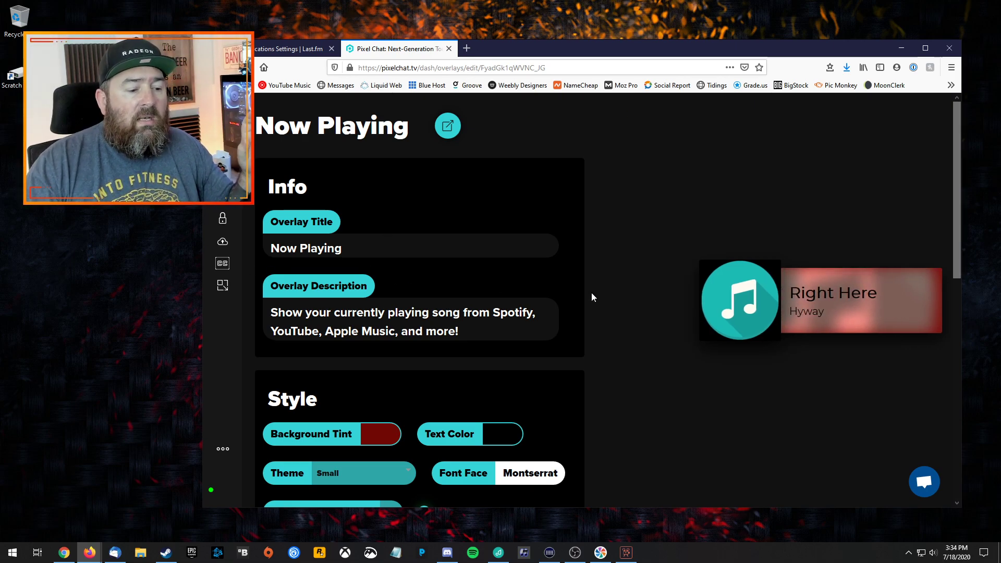
Try the Large theme on the Now Playing overlay, then return to the Small theme
{"action": "scroll", "coordinate": [625, 293], "scroll_direction": "down", "scroll_amount": 4}
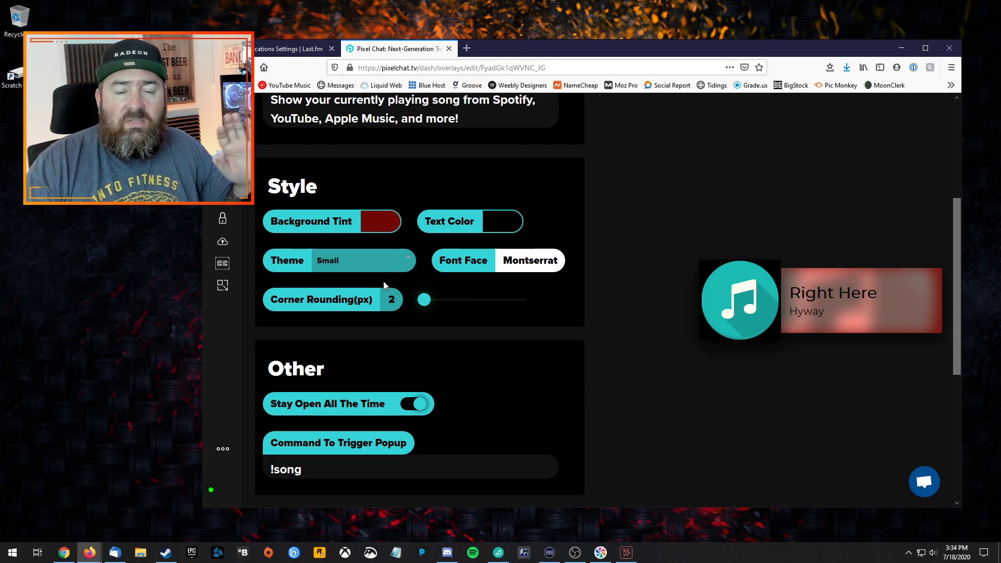
{"action": "left_click", "coordinate": [380, 263]}
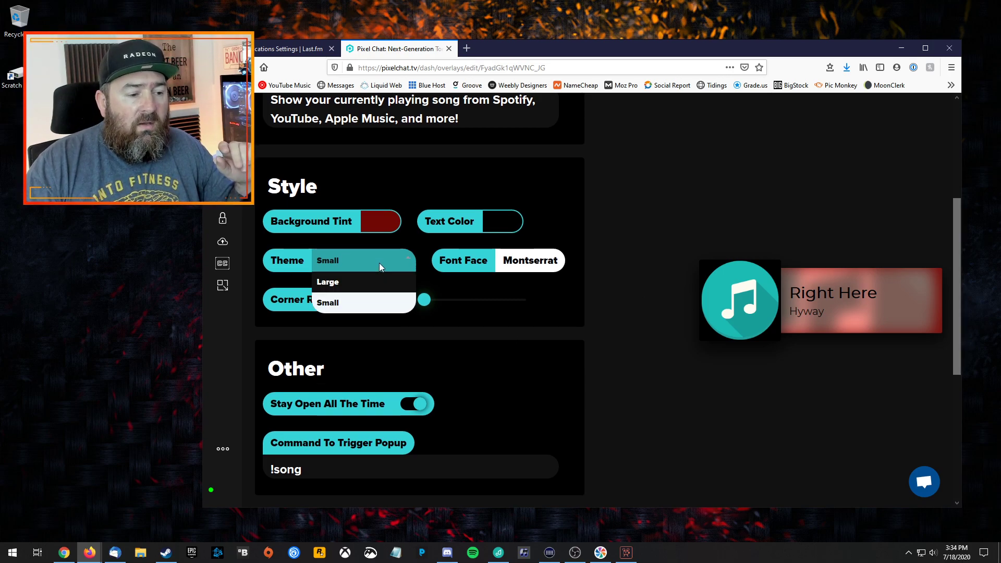
{"action": "left_click", "coordinate": [363, 284]}
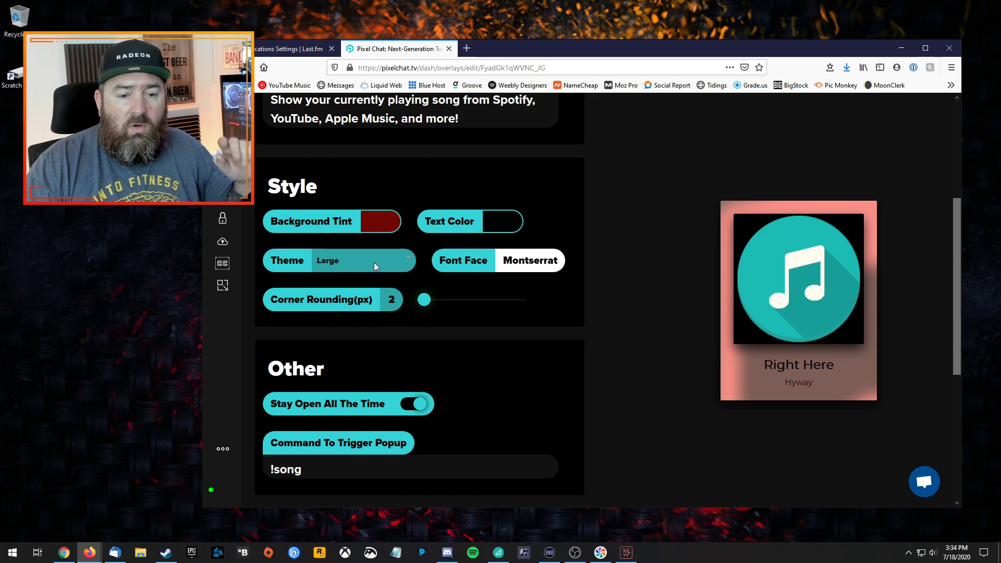
{"action": "left_click", "coordinate": [391, 260]}
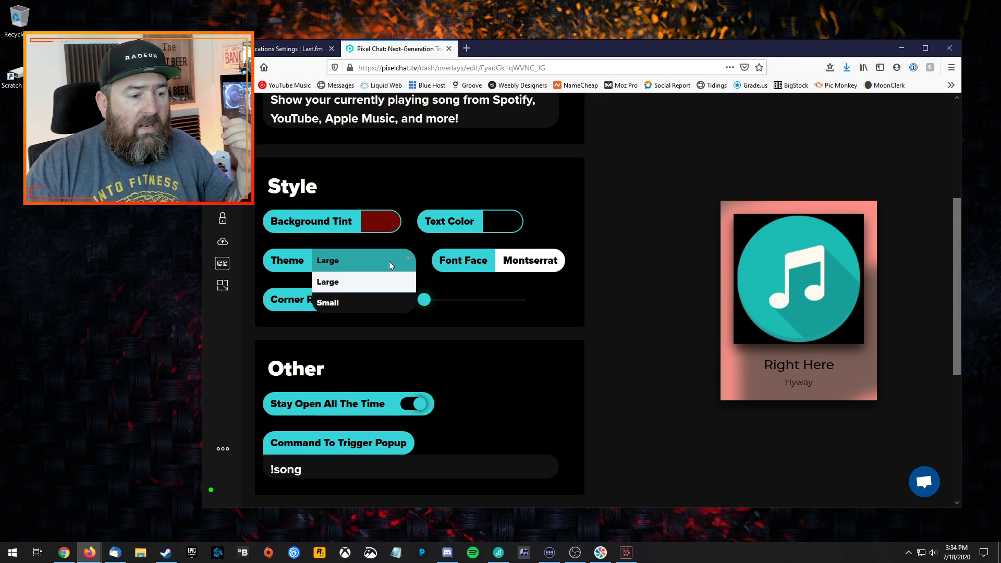
{"action": "left_click", "coordinate": [367, 296]}
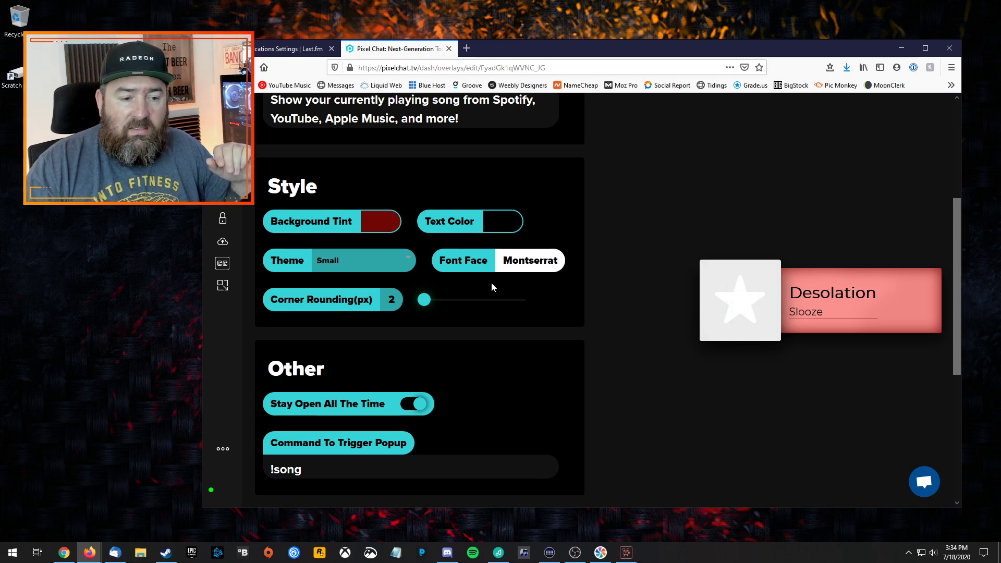
Turn 'Stay Open All The Time' on in the Other section
{"action": "scroll", "coordinate": [594, 341], "scroll_direction": "down", "scroll_amount": 1}
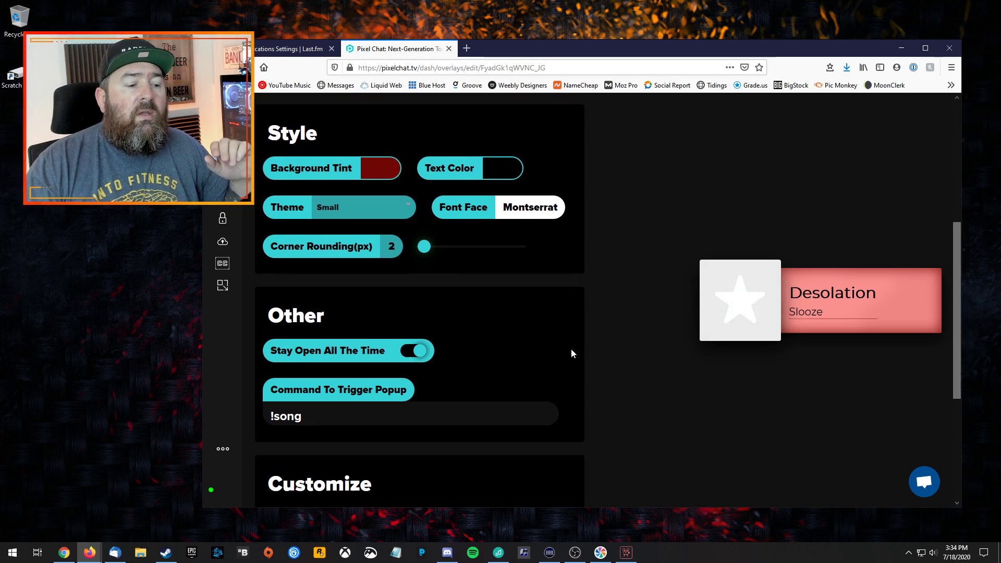
{"action": "left_click", "coordinate": [405, 353]}
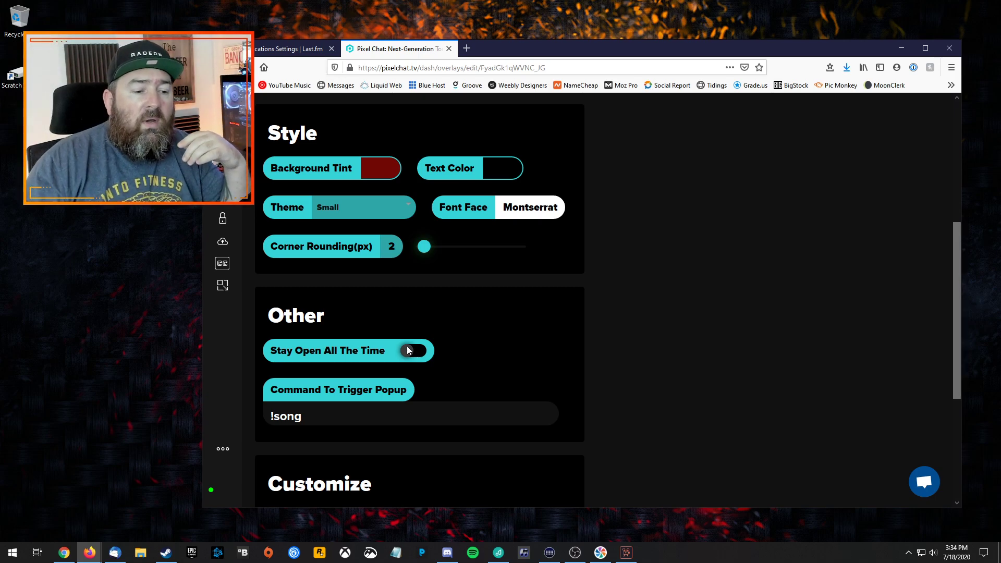
{"action": "left_click", "coordinate": [408, 350]}
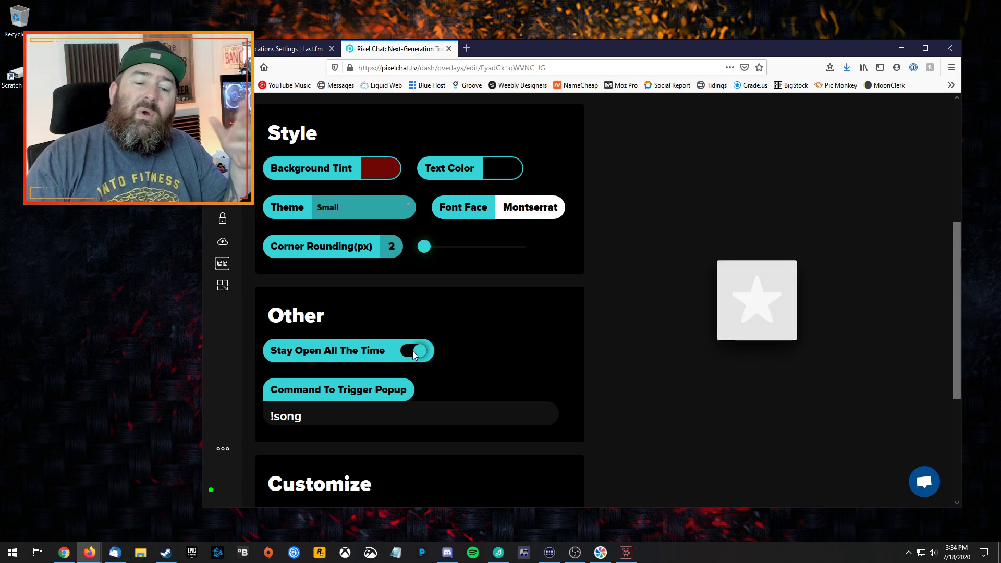
{"action": "scroll", "coordinate": [545, 349], "scroll_direction": "down", "scroll_amount": 2}
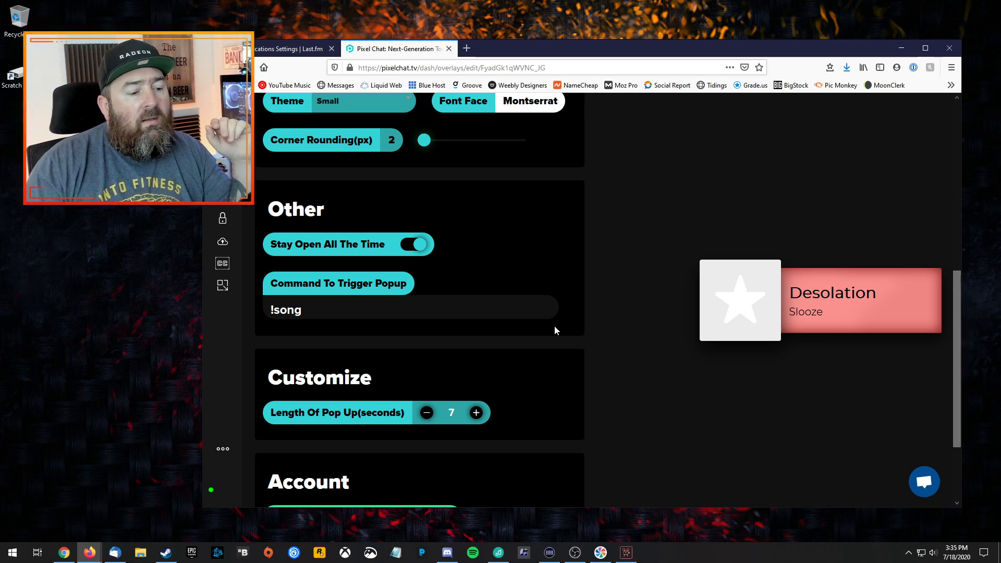
Return to the Overlays list and copy the Now Playing card's link
{"action": "scroll", "coordinate": [376, 358], "scroll_direction": "down", "scroll_amount": 1}
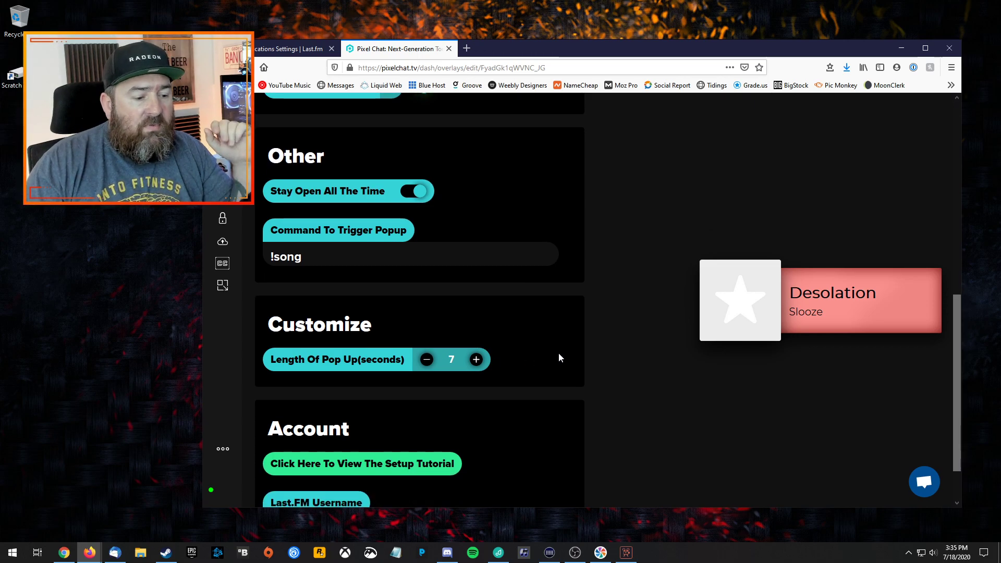
{"action": "scroll", "coordinate": [556, 353], "scroll_direction": "down", "scroll_amount": 1}
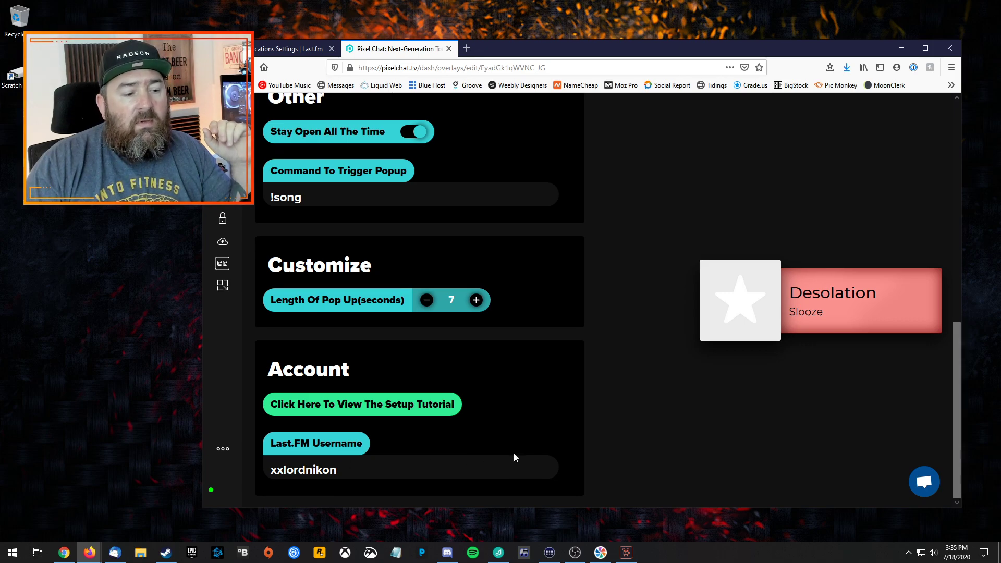
{"action": "scroll", "coordinate": [531, 451], "scroll_direction": "up", "scroll_amount": 3}
{"action": "scroll", "coordinate": [553, 448], "scroll_direction": "up", "scroll_amount": 5}
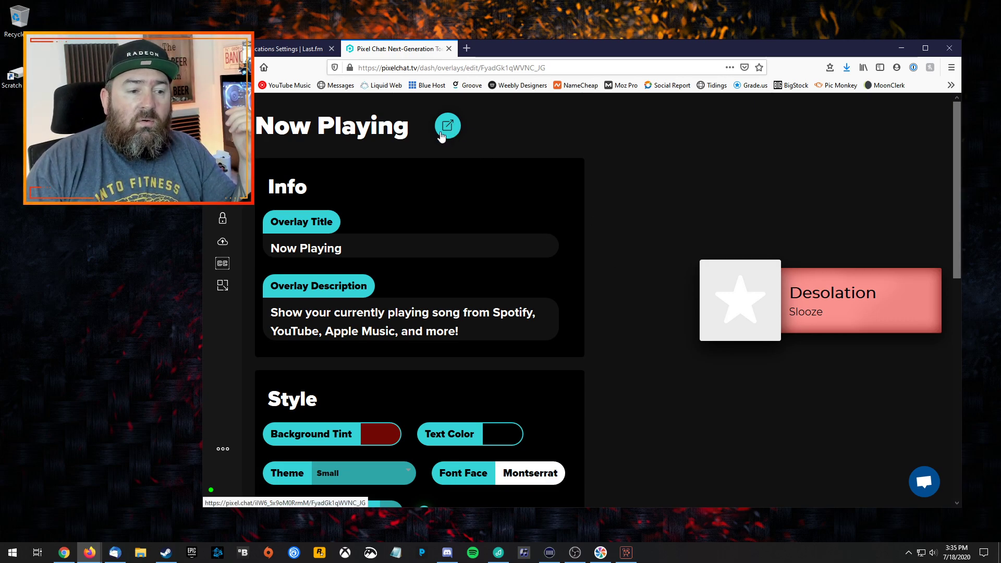
{"action": "left_click", "coordinate": [222, 172]}
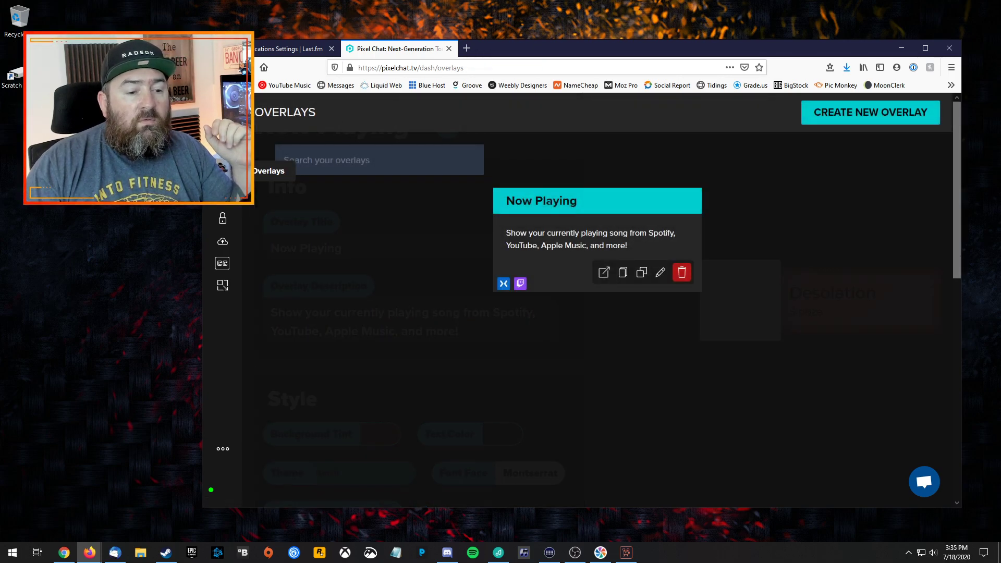
{"action": "left_click", "coordinate": [627, 272]}
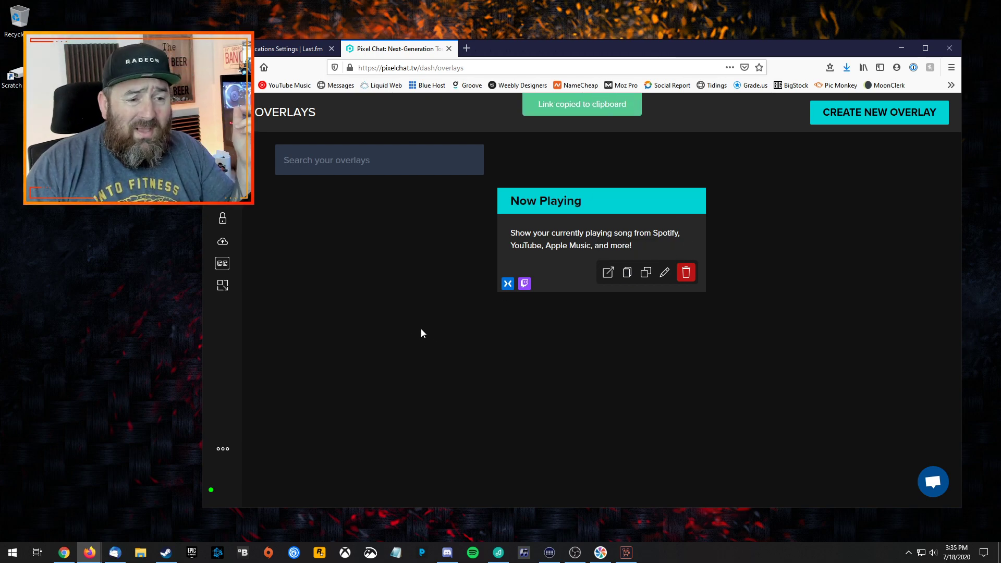
Set the OBS Browser source URL to the copied pixel.chat link at 1920×1080 and confirm
{"action": "key", "text": "alt+Tab"}
{"action": "key", "text": "super+Down"}
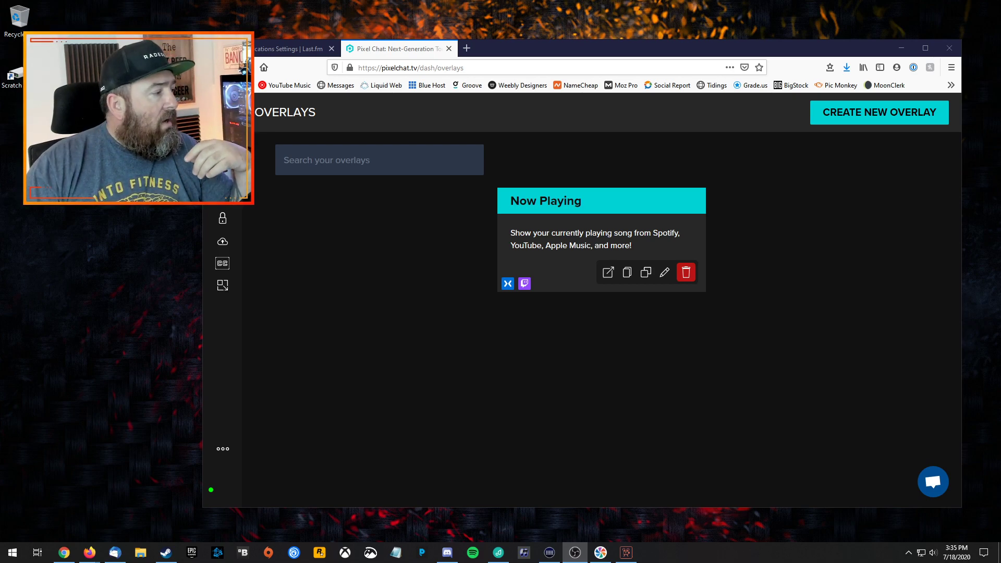
{"action": "left_click_drag", "start_coordinate": [317, 119], "coordinate": [523, 74]}
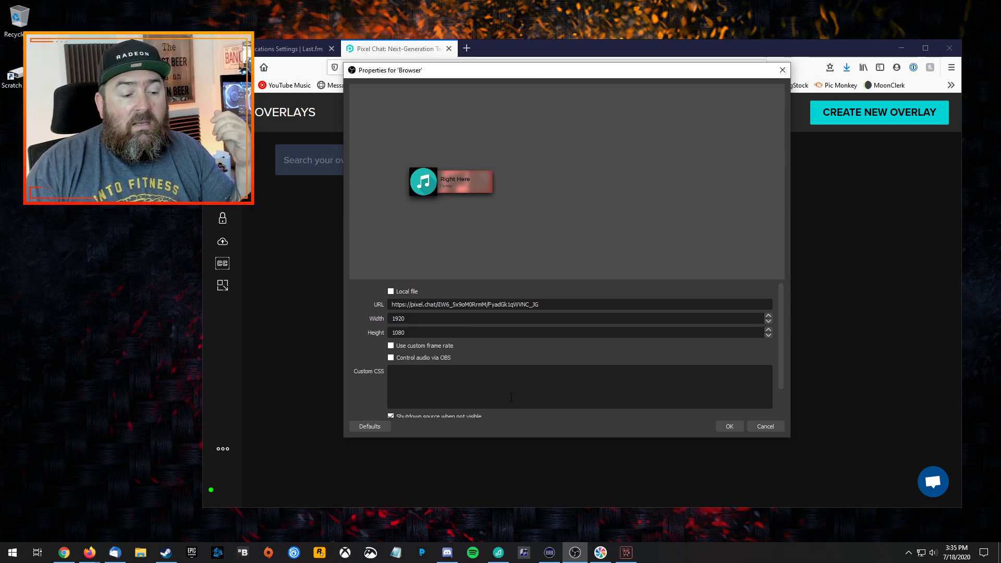
{"action": "scroll", "coordinate": [512, 399], "scroll_direction": "down", "scroll_amount": 2}
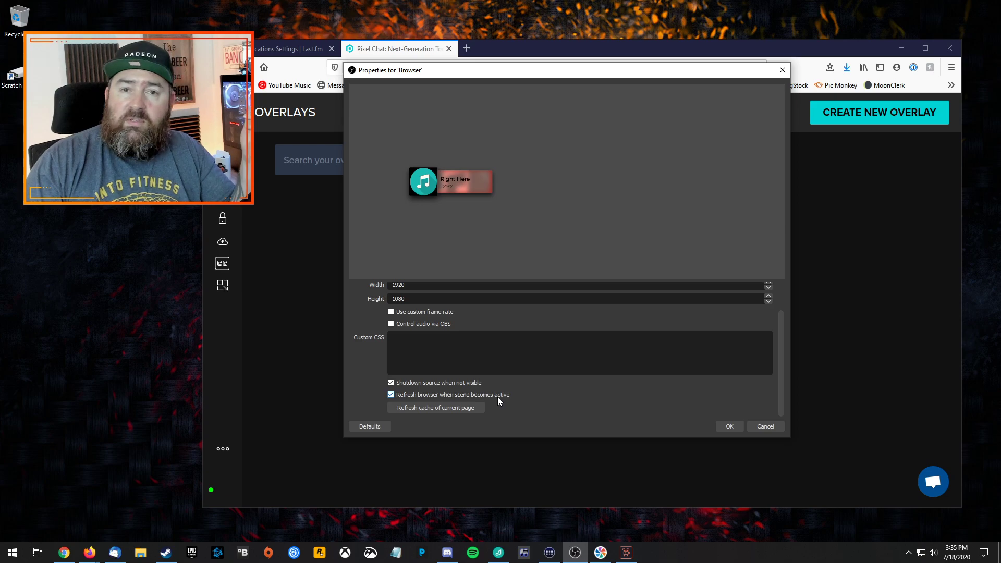
{"action": "left_click", "coordinate": [730, 427]}
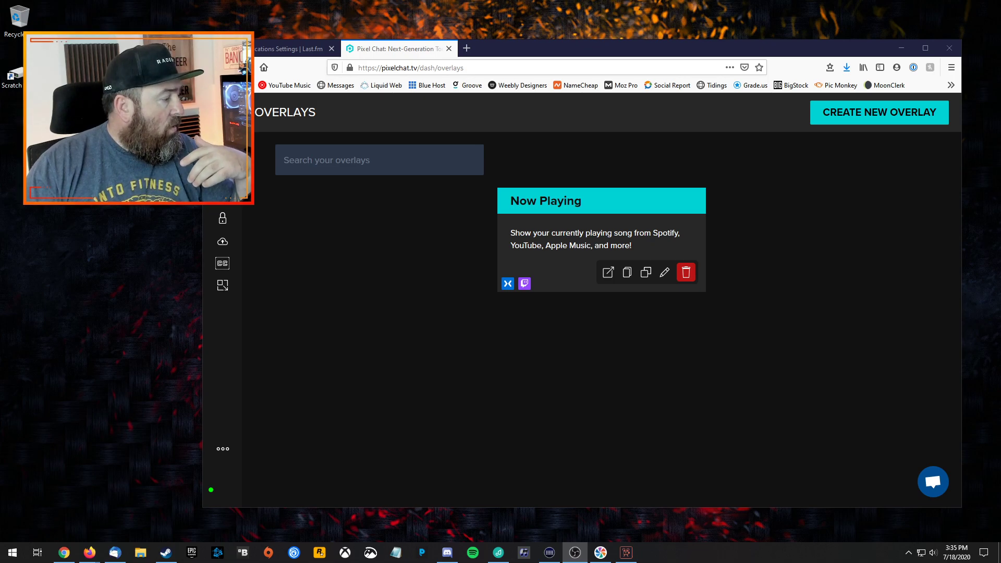
Show the Browser source to preview the 'Right Here' by Hyway card, then hide it
{"action": "key", "text": "alt+Tab"}
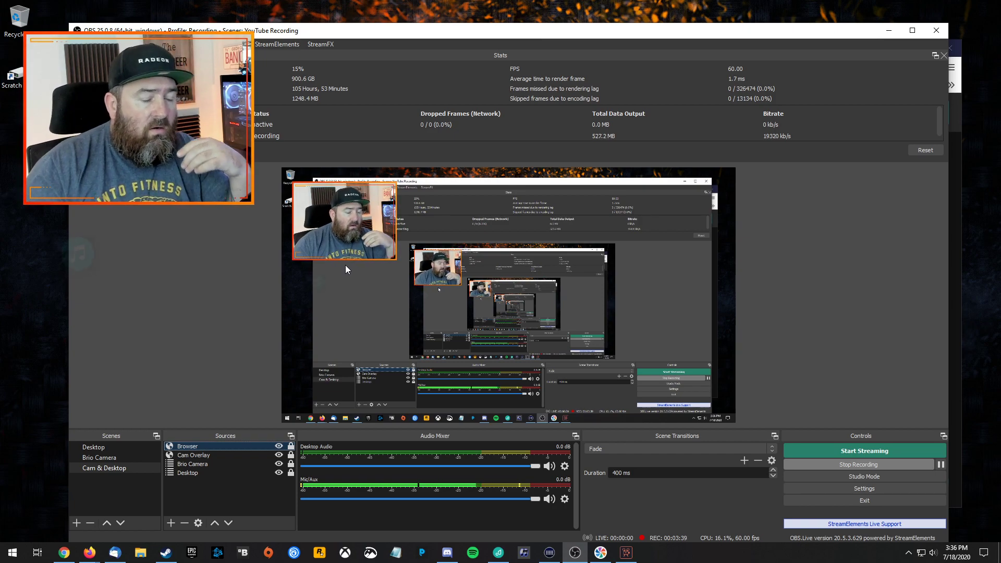
{"action": "key", "text": "F13"}
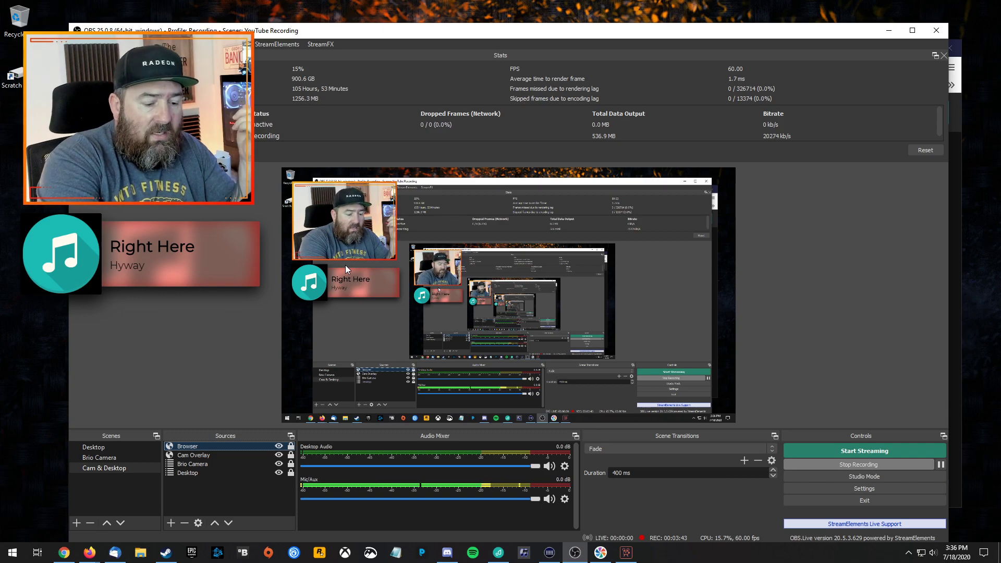
{"action": "key", "text": "F13"}
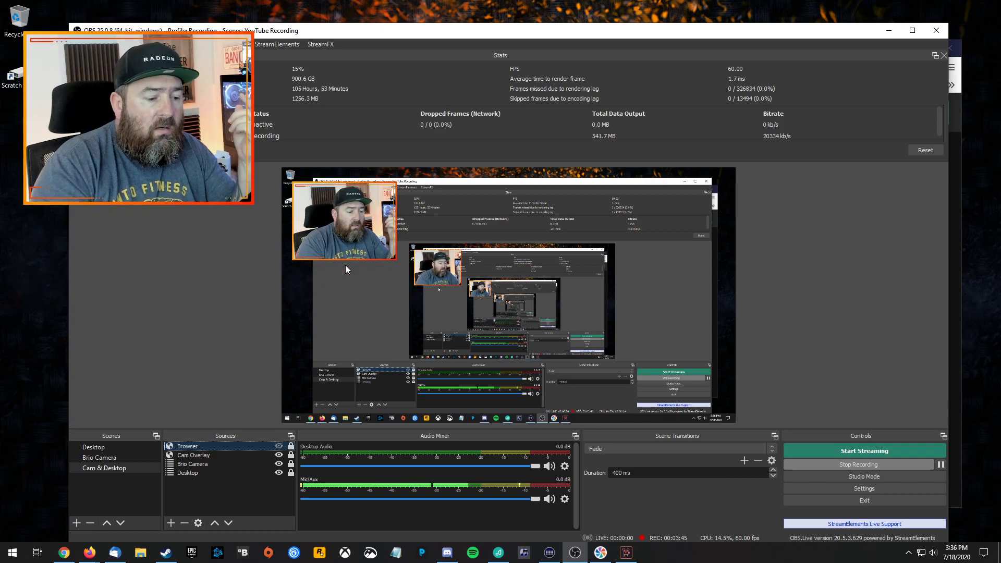
{"action": "left_click_drag", "start_coordinate": [446, 41], "coordinate": [433, 78]}
Edit the Now Playing overlay and switch 'Stay Open All The Time' off
{"action": "left_click", "coordinate": [509, 50]}
{"action": "left_click", "coordinate": [664, 273]}
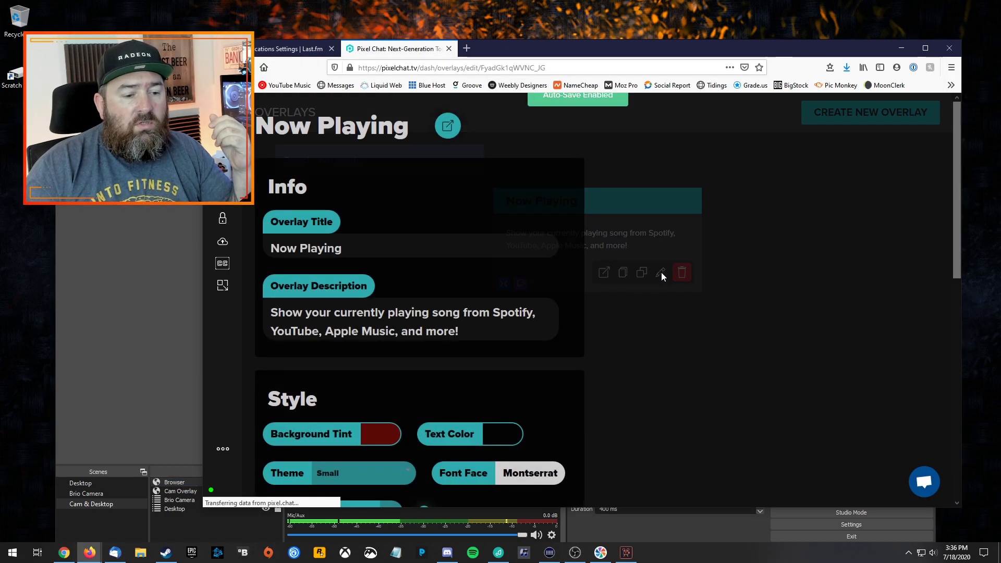
{"action": "scroll", "coordinate": [576, 370], "scroll_direction": "down", "scroll_amount": 5}
{"action": "left_click", "coordinate": [412, 305]}
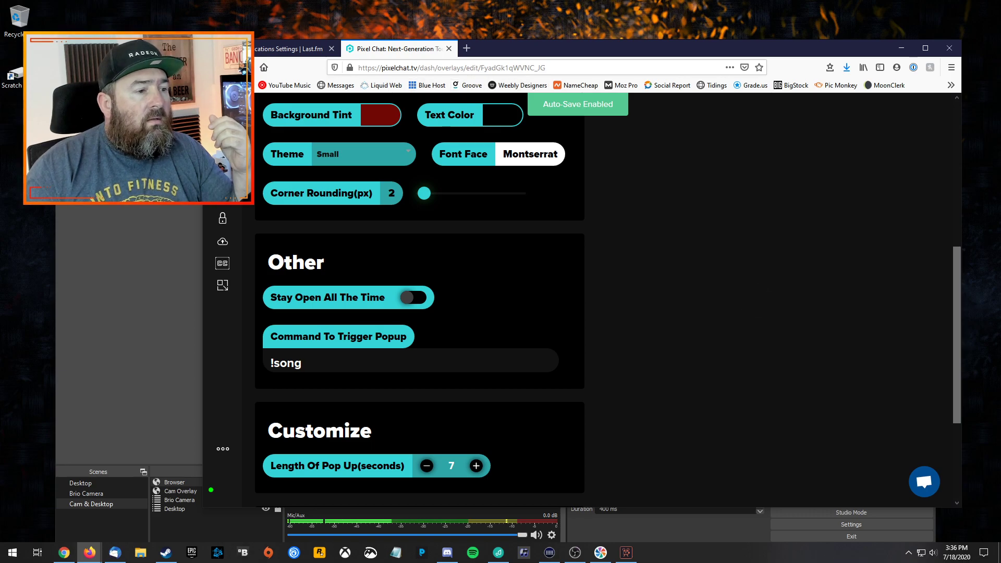
{"action": "key", "text": "alt+Tab"}
{"action": "left_click_drag", "start_coordinate": [385, 63], "coordinate": [402, 12]}
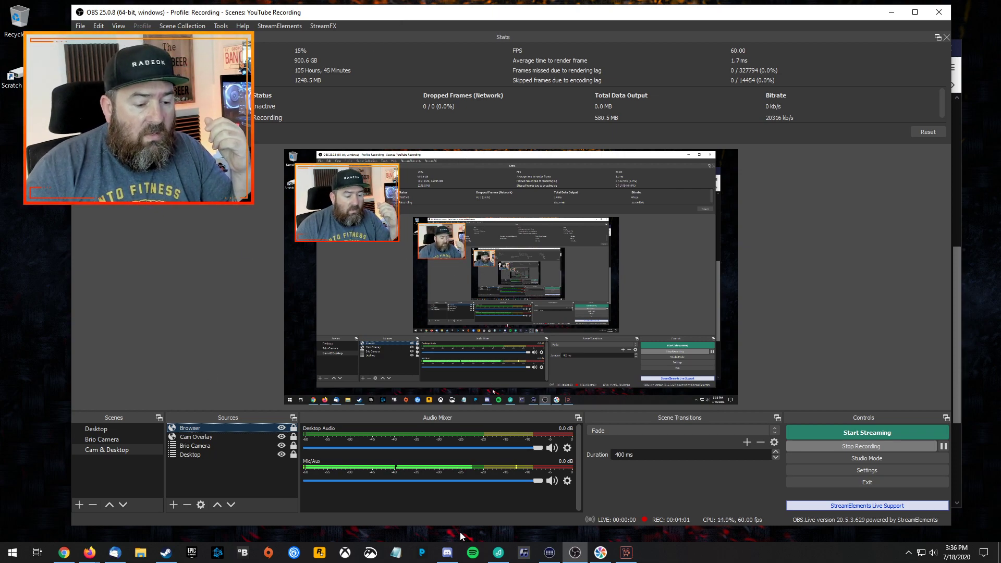
{"action": "left_click", "coordinate": [472, 552]}
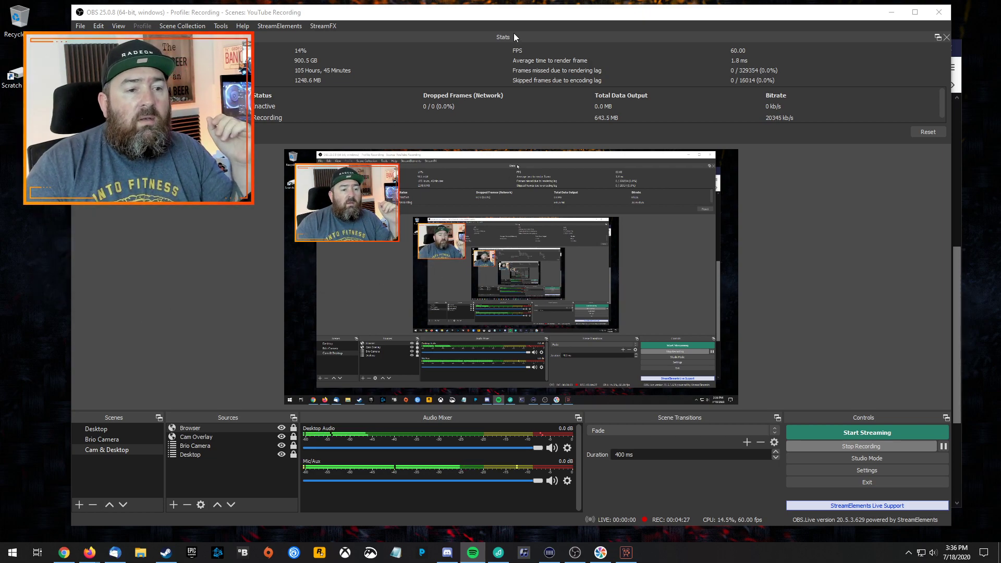
Move OBS aside to reveal the overlay editor previewing 'Reality' by BRVMES
{"action": "key", "text": "super+shift+Left"}
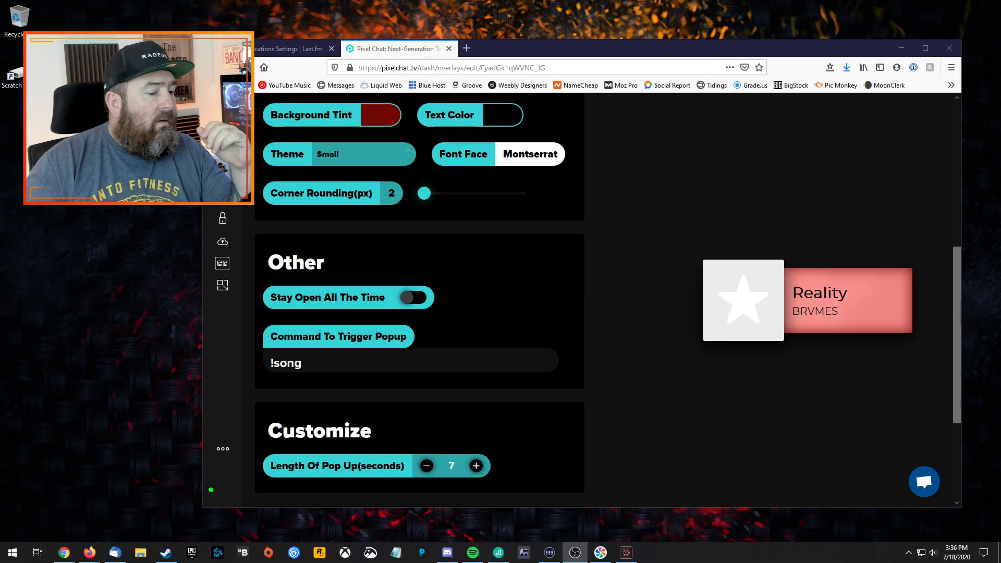